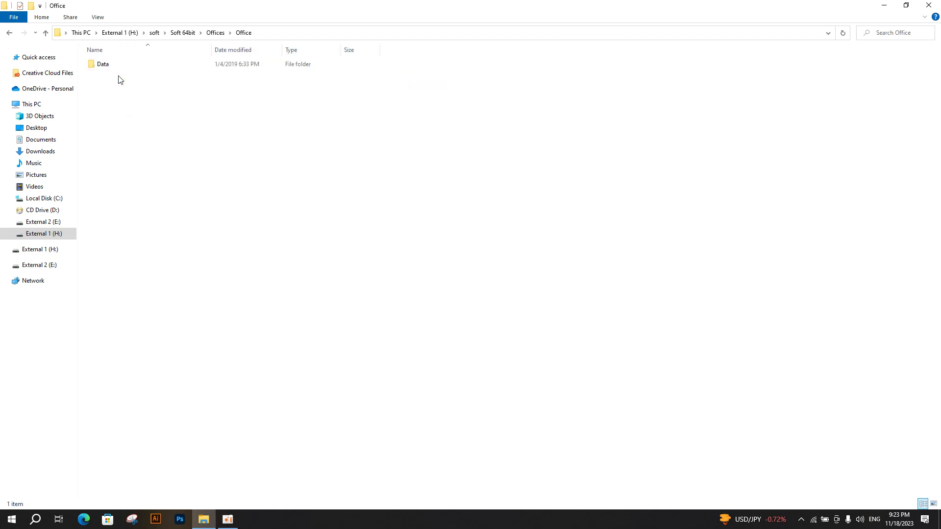
# Step: Open the Microsoft Office Enterprise 2010 Corporate Final (full activated) folder inside Offices > Office 2010
pyautogui.click(9, 32)
pyautogui.click(10, 32)
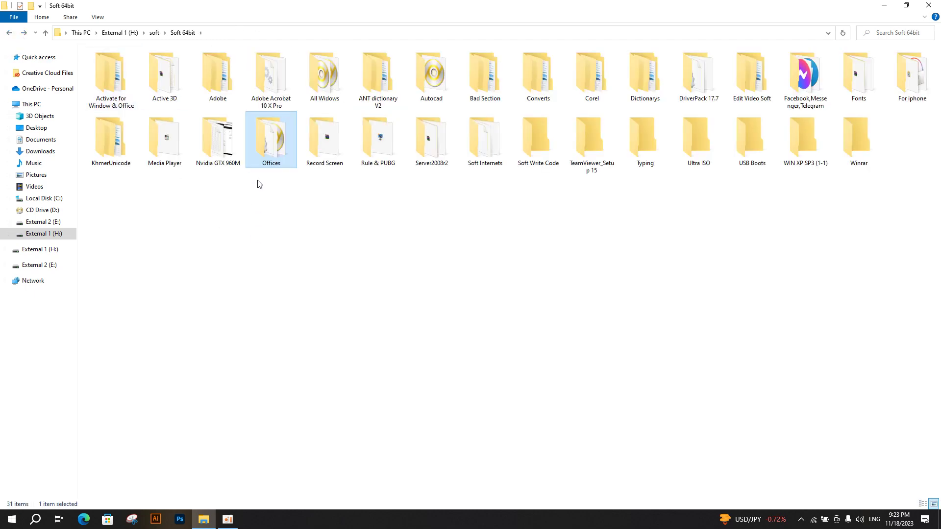
pyautogui.doubleClick(265, 147)
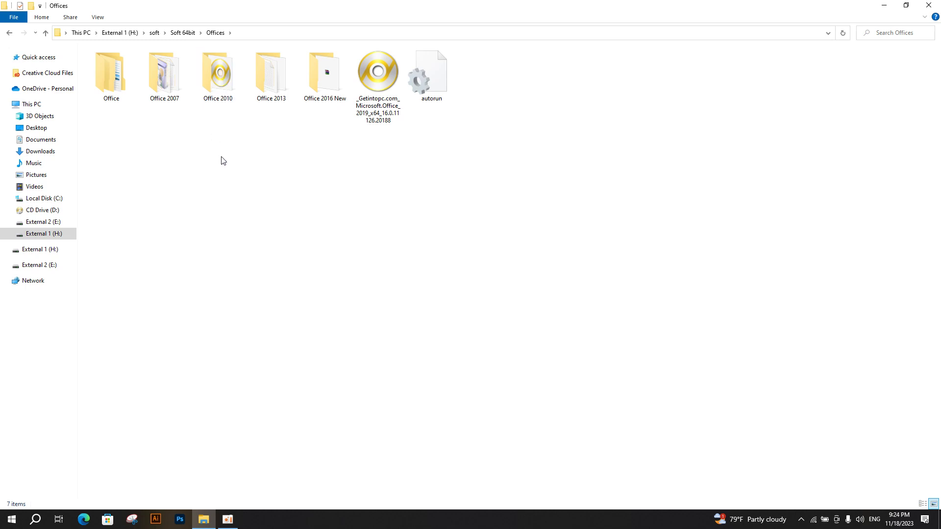
pyautogui.doubleClick(216, 77)
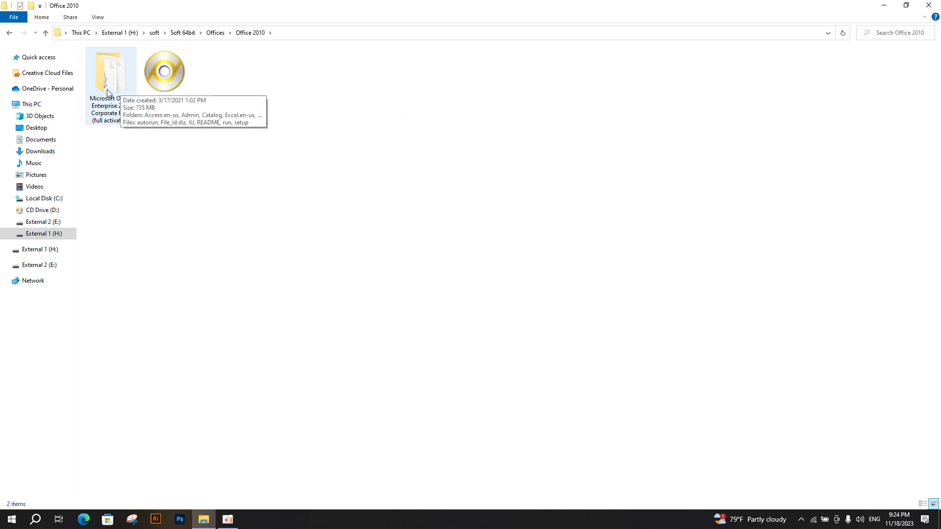
pyautogui.doubleClick(108, 91)
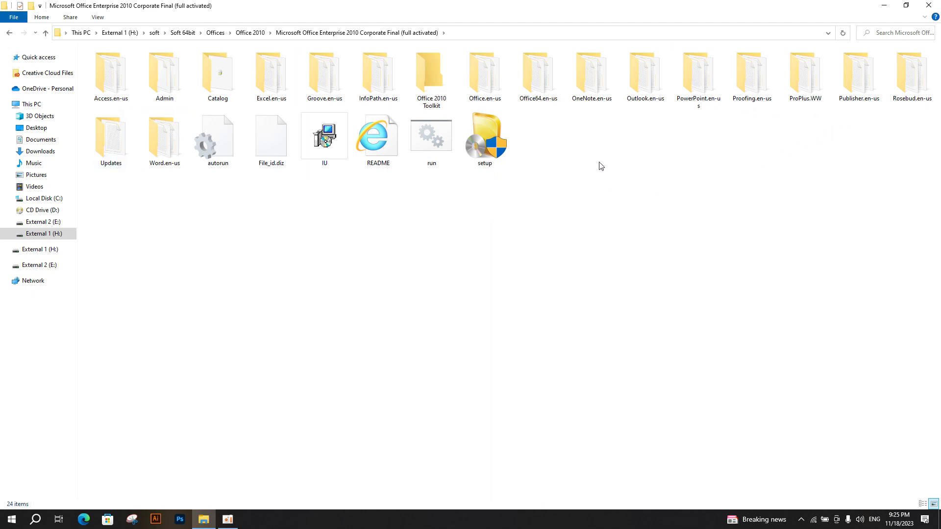
pyautogui.click(8, 33)
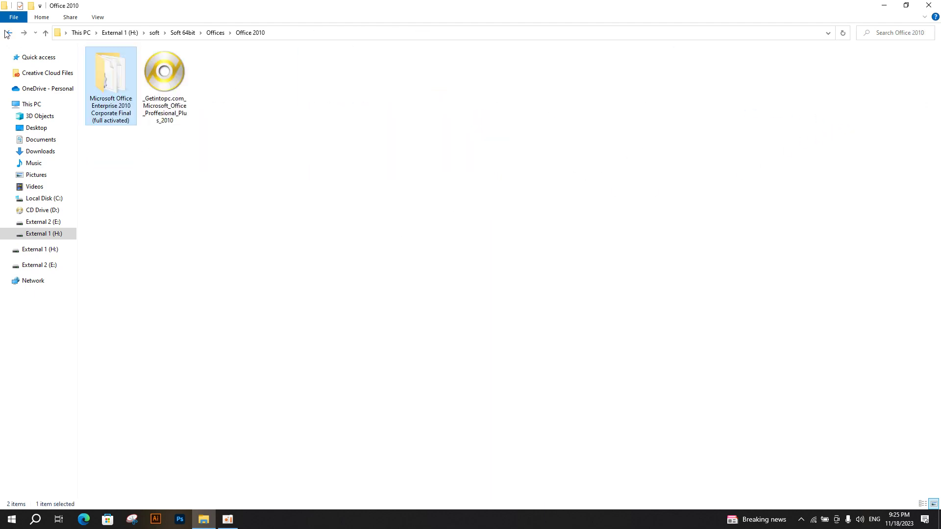
pyautogui.doubleClick(107, 89)
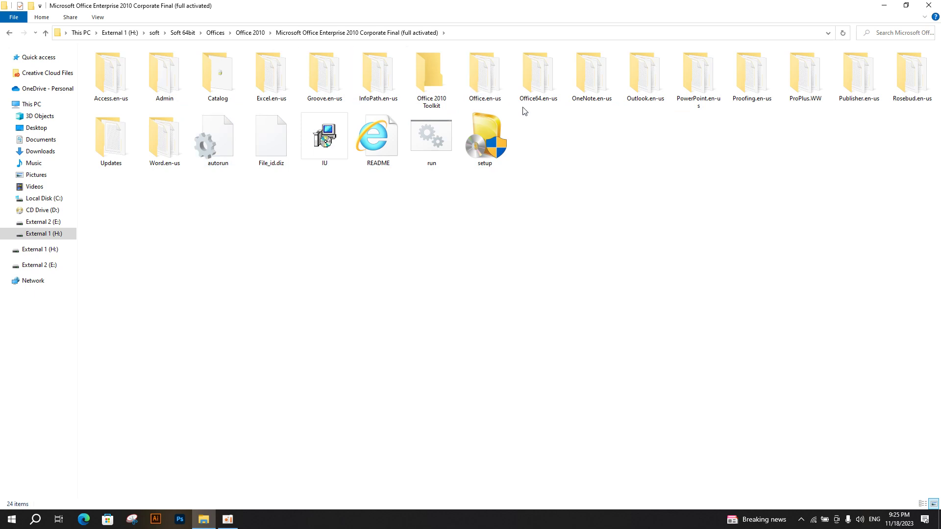
# Step: Run the Office 2010 setup file as administrator and clear the folder window away from the installer
pyautogui.click(486, 131)
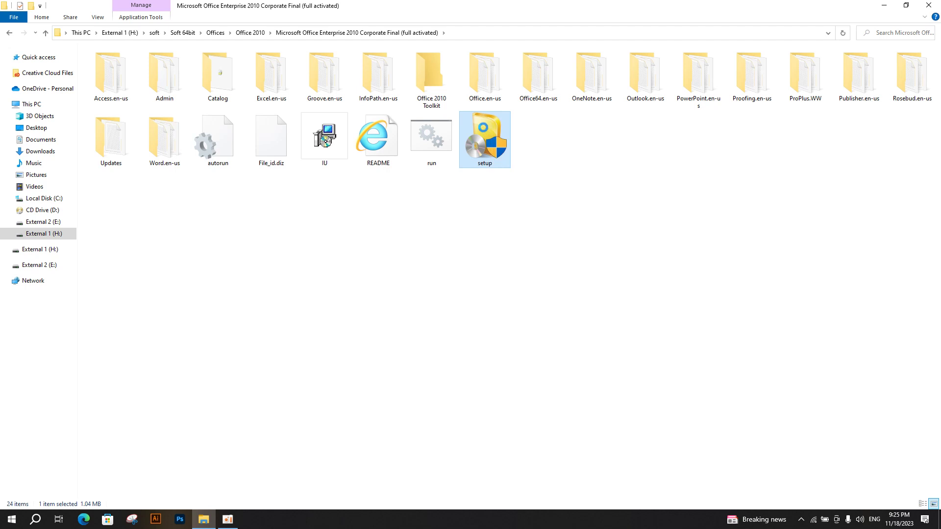
pyautogui.rightClick(484, 128)
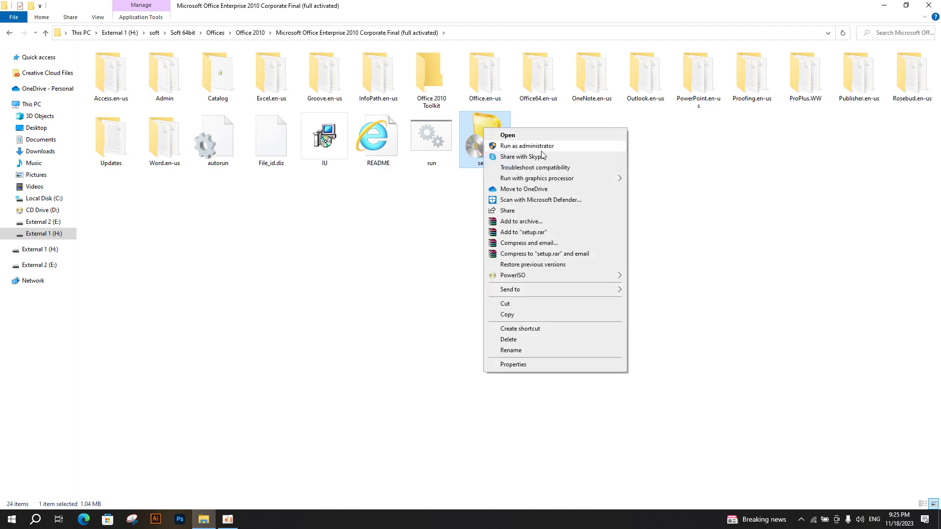
pyautogui.click(539, 146)
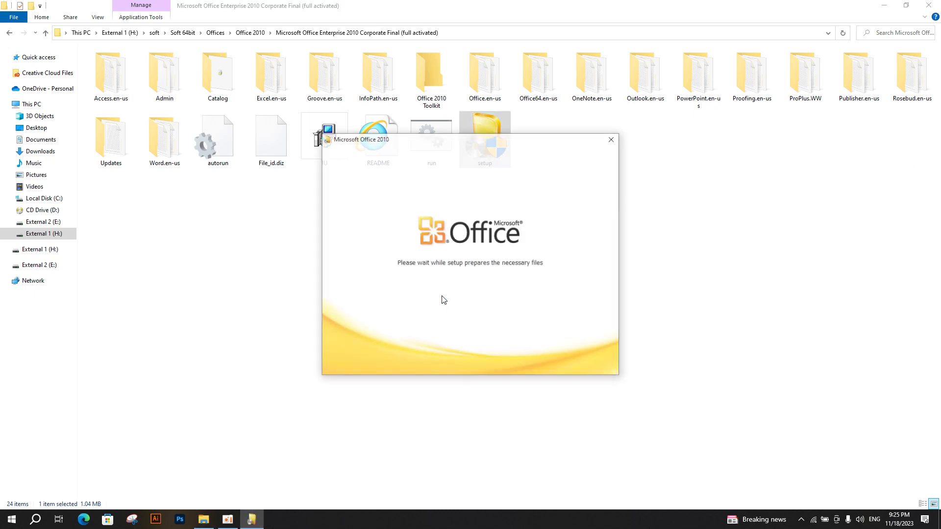
pyautogui.click(884, 5)
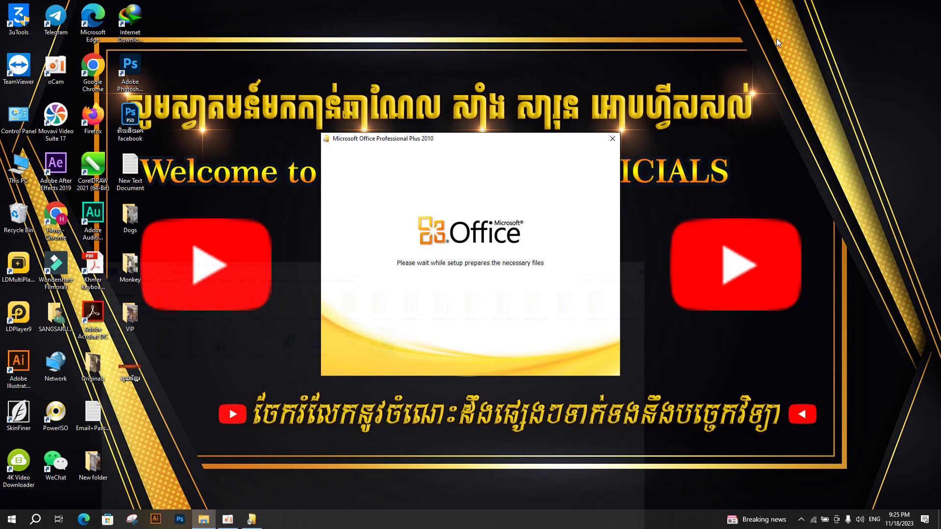
pyautogui.moveTo(468, 135); pyautogui.dragTo(470, 95)
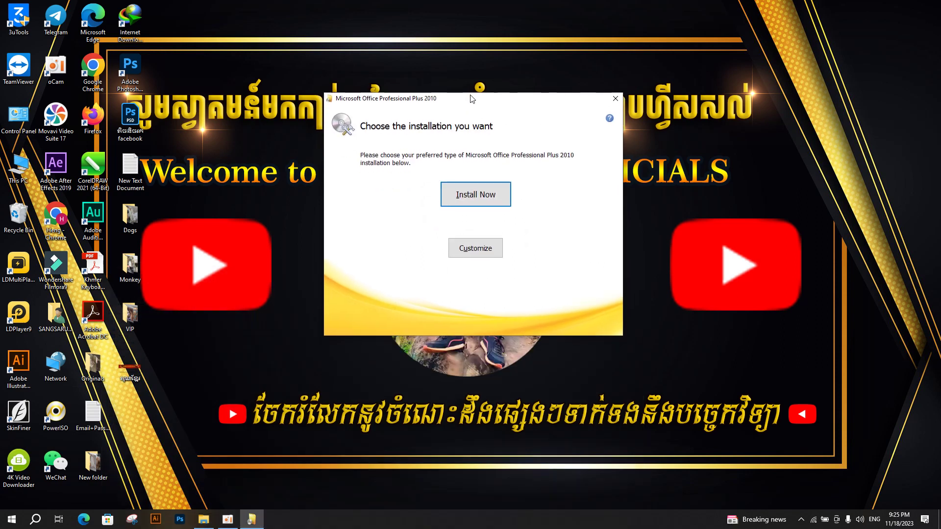
# Step: Choose the customized installation of Office Professional Plus 2010 and start installing with the default installation options
pyautogui.click(474, 252)
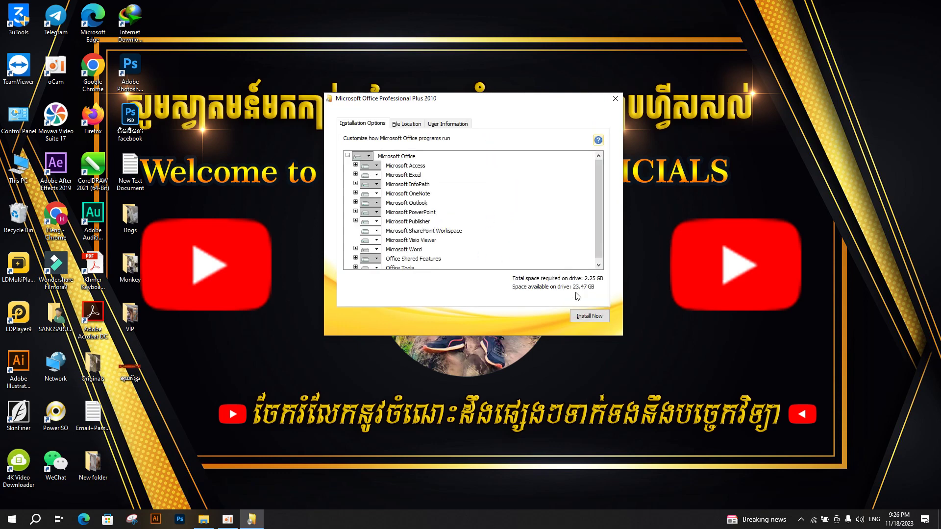
pyautogui.click(598, 317)
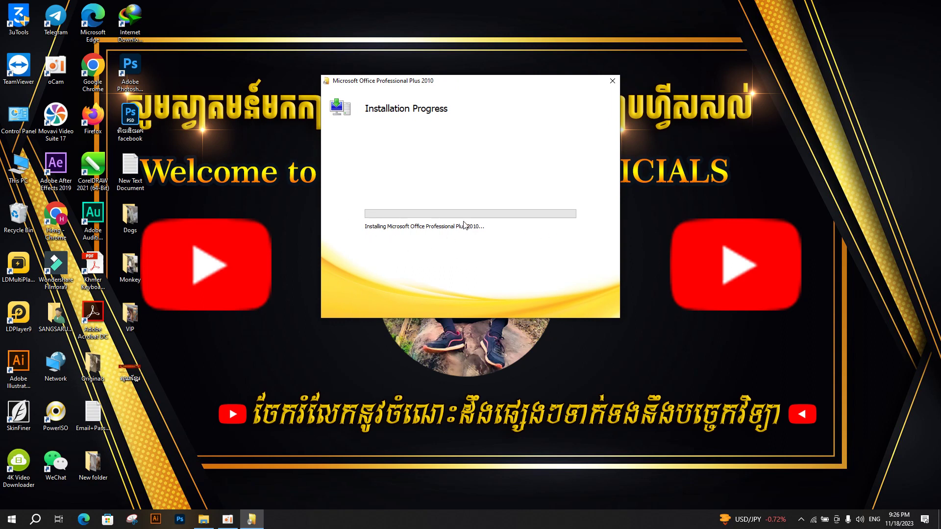
pyautogui.moveTo(458, 83); pyautogui.dragTo(457, 69)
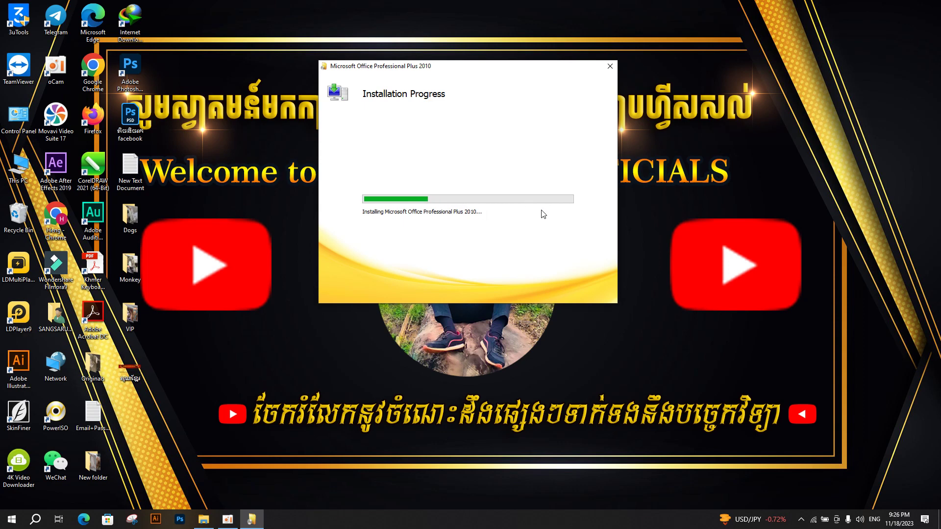
pyautogui.rightClick(682, 116)
pyautogui.click(693, 145)
pyautogui.moveTo(408, 63); pyautogui.dragTo(673, 49)
pyautogui.rightClick(458, 33)
pyautogui.click(478, 58)
pyautogui.rightClick(417, 42)
pyautogui.click(436, 72)
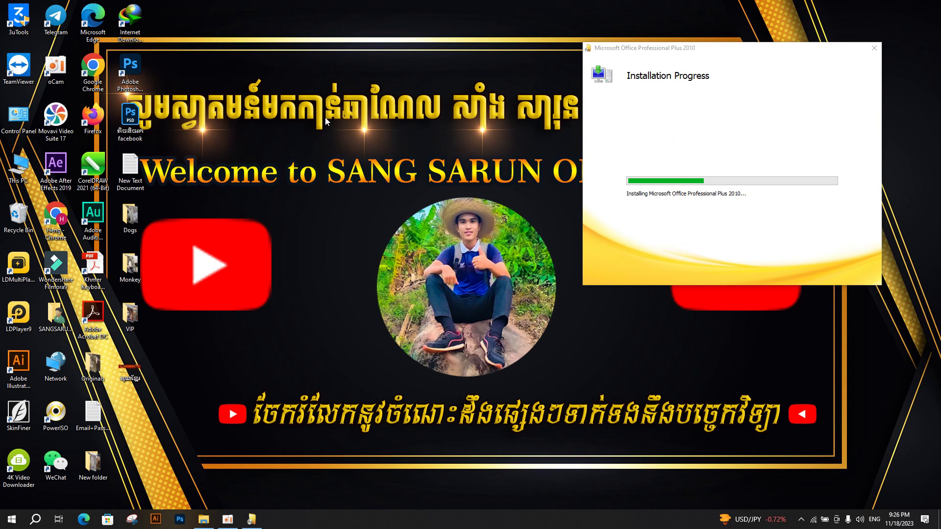
pyautogui.rightClick(312, 87)
pyautogui.click(385, 116)
pyautogui.rightClick(292, 78)
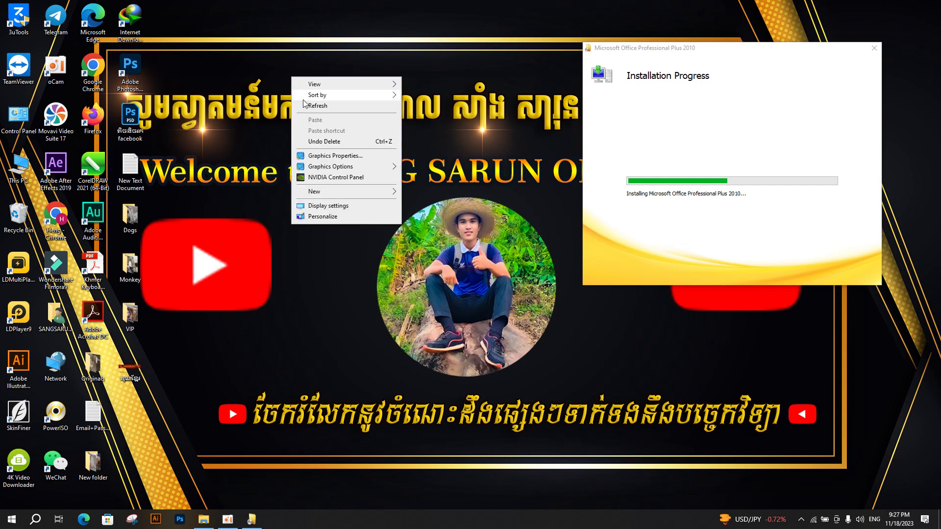
pyautogui.click(311, 109)
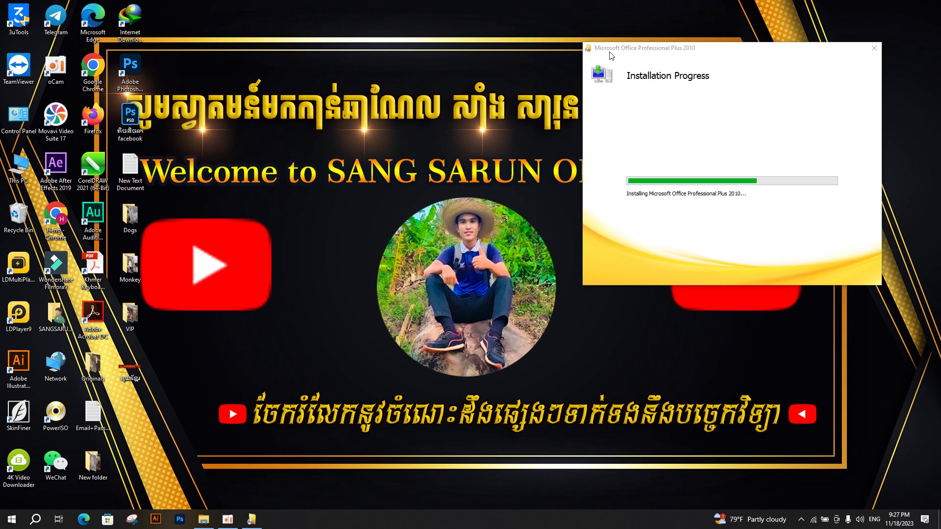
pyautogui.click(638, 51)
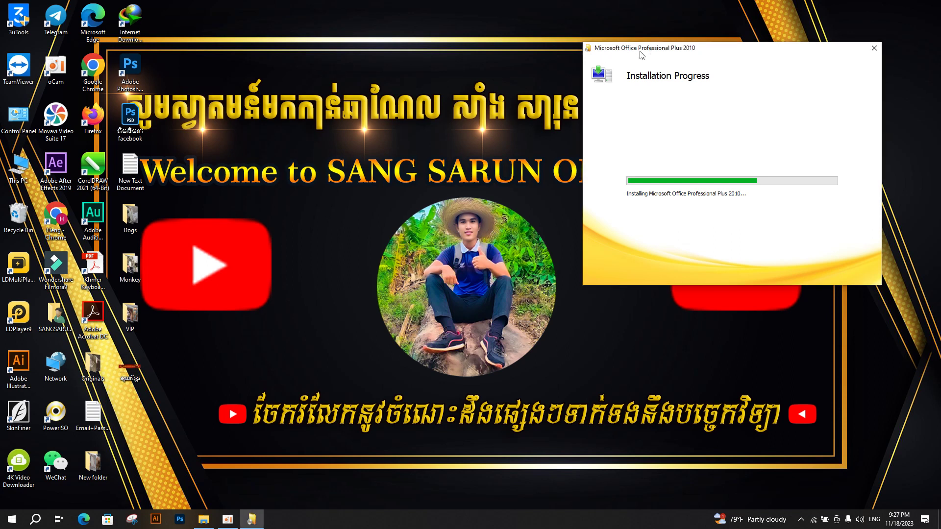
pyautogui.click(398, 70)
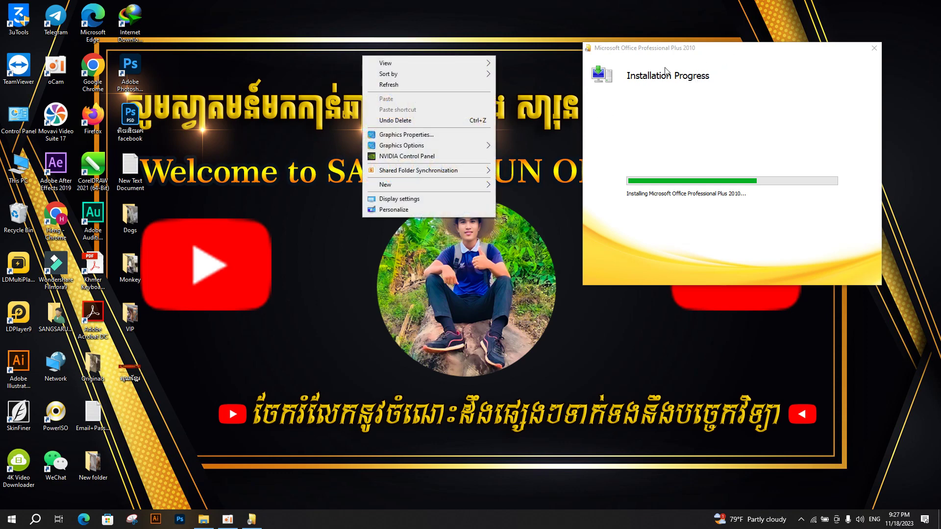
pyautogui.click(430, 85)
pyautogui.moveTo(726, 53); pyautogui.dragTo(710, 44)
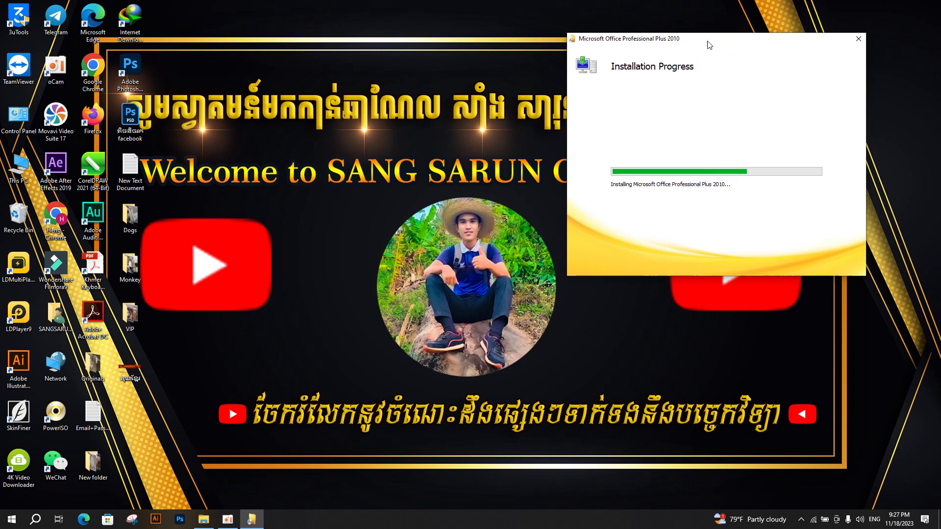